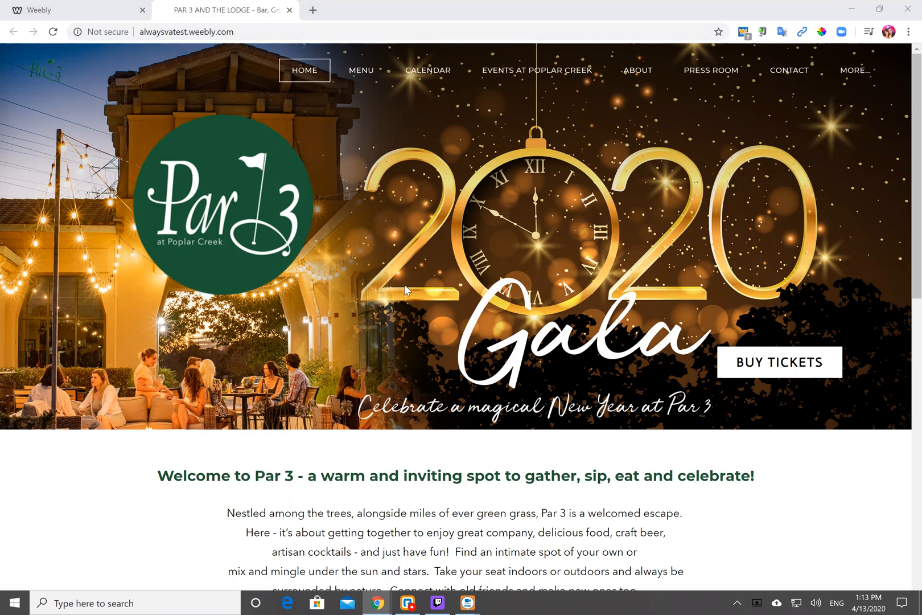
Examine the published site's home page and its navigation bar, including the pages nested under MENU
scroll(404, 284, "down", 5)
scroll(406, 290, "down", 6)
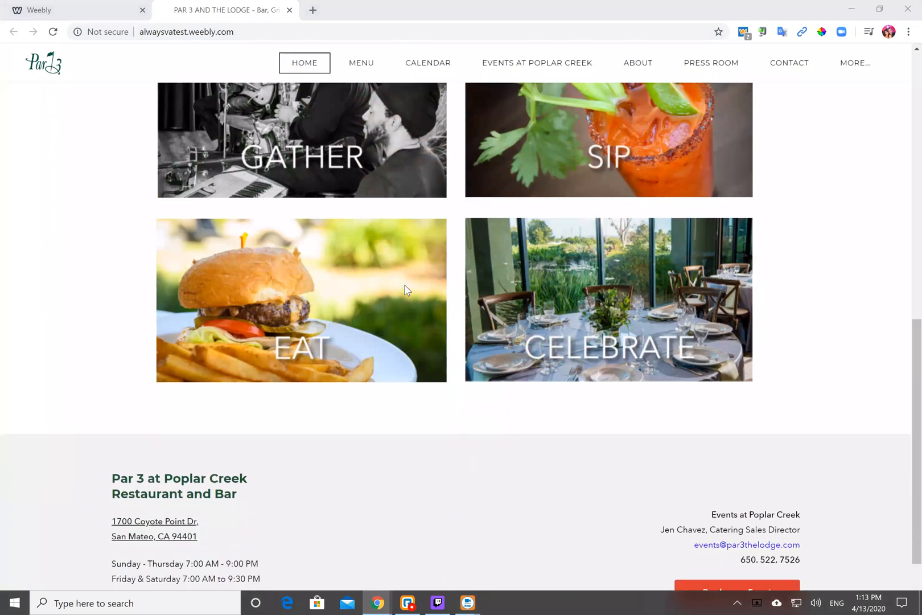
scroll(405, 285, "up", 12)
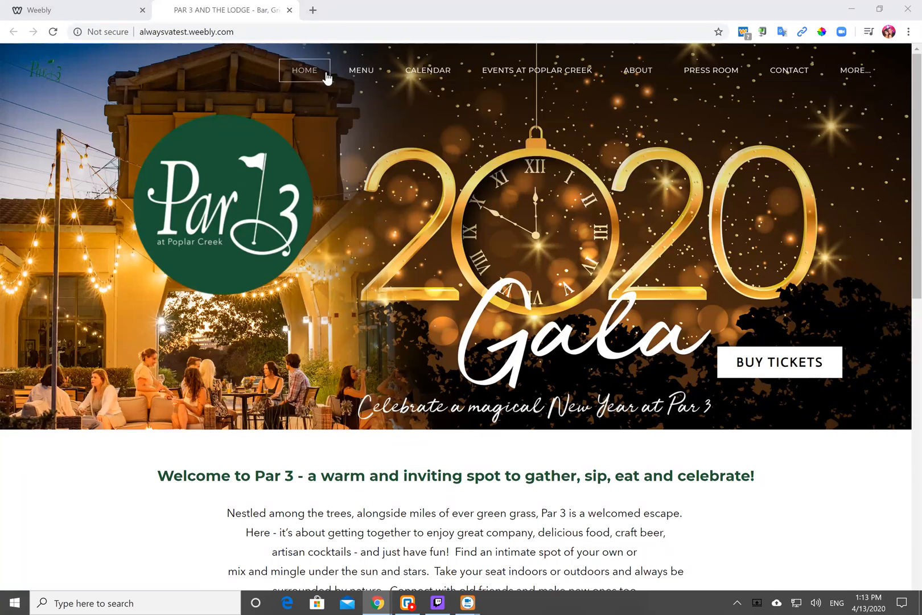
mouse_move(522, 82)
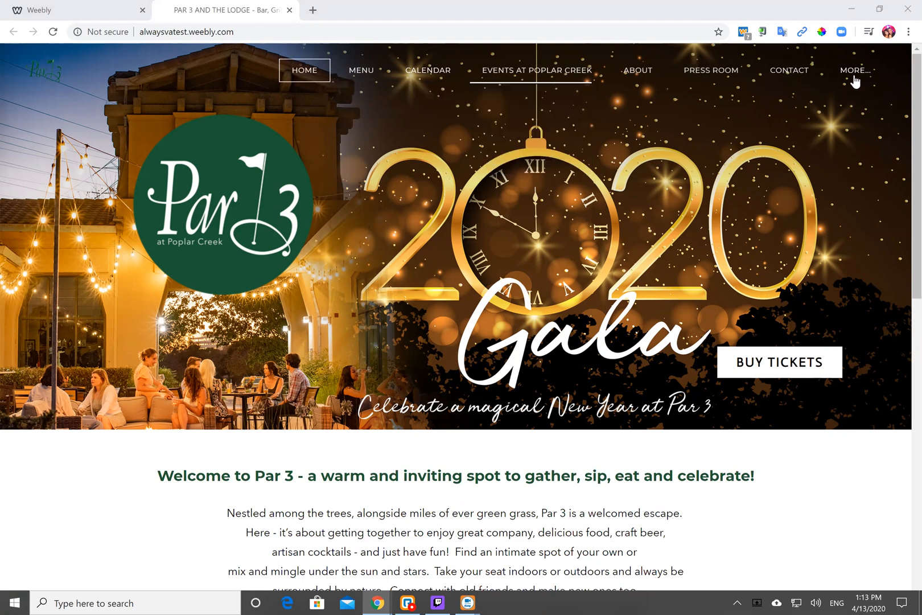
mouse_move(856, 78)
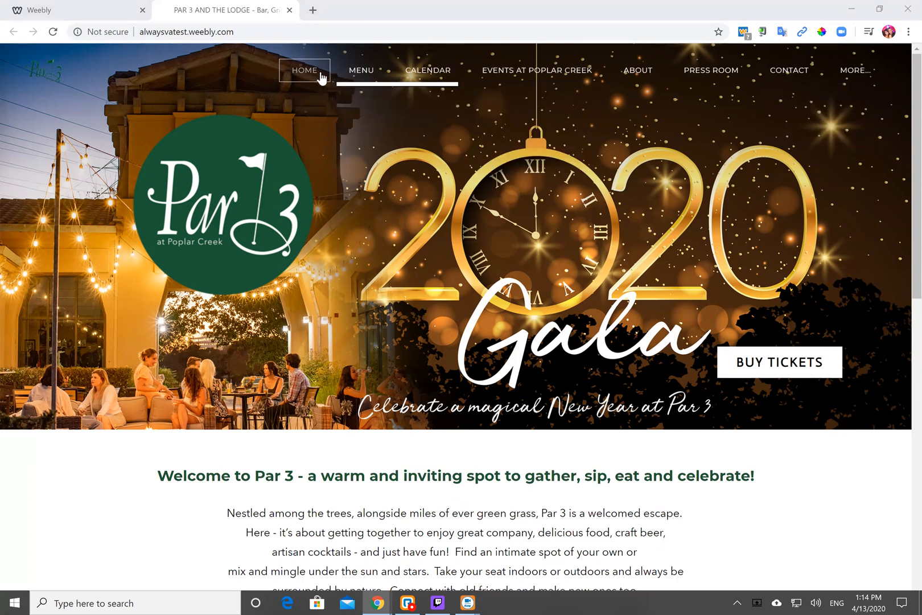
mouse_move(367, 73)
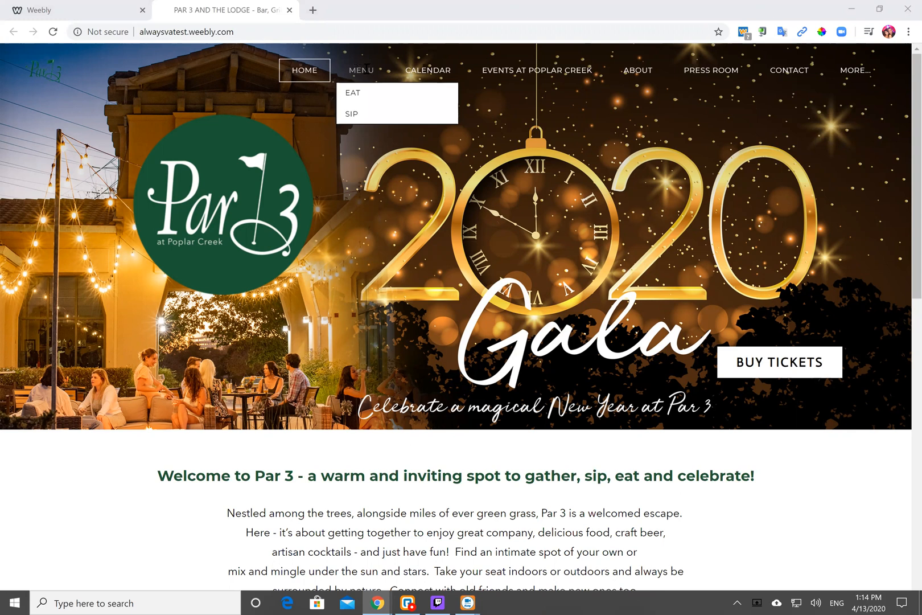
double_click(361, 70)
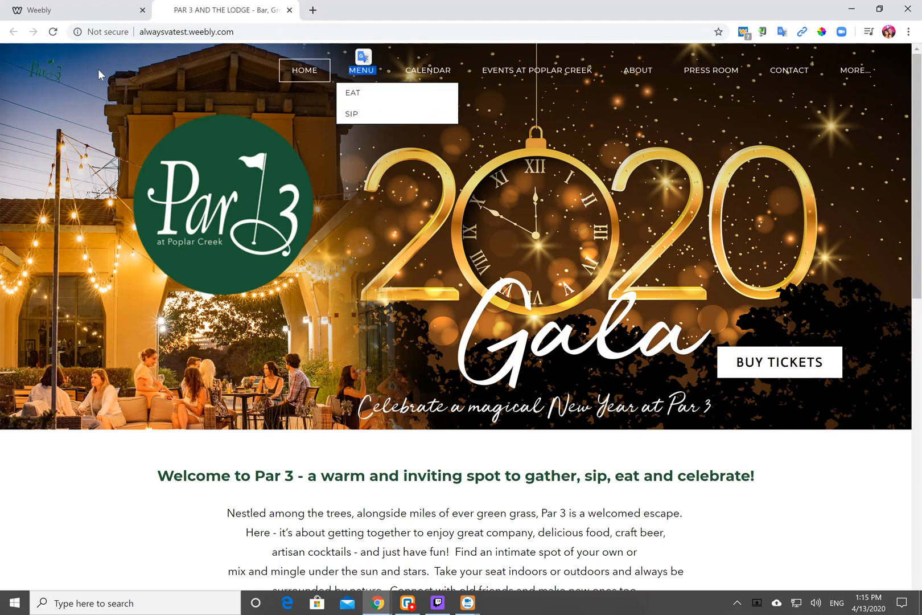
Switch to the Weebly editor, dismiss the publishing notice, refresh the updated page and show the site's page list
left_click(74, 16)
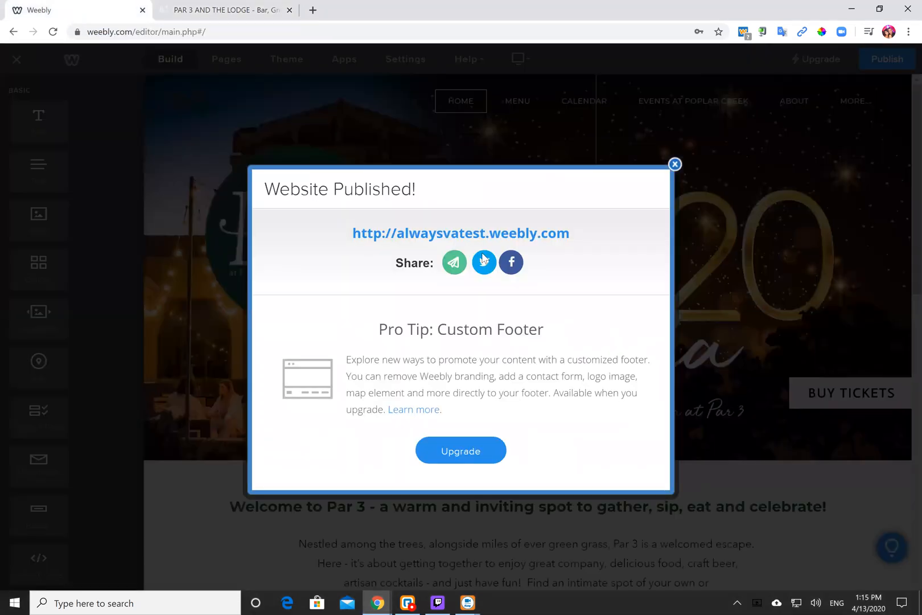
left_click(676, 164)
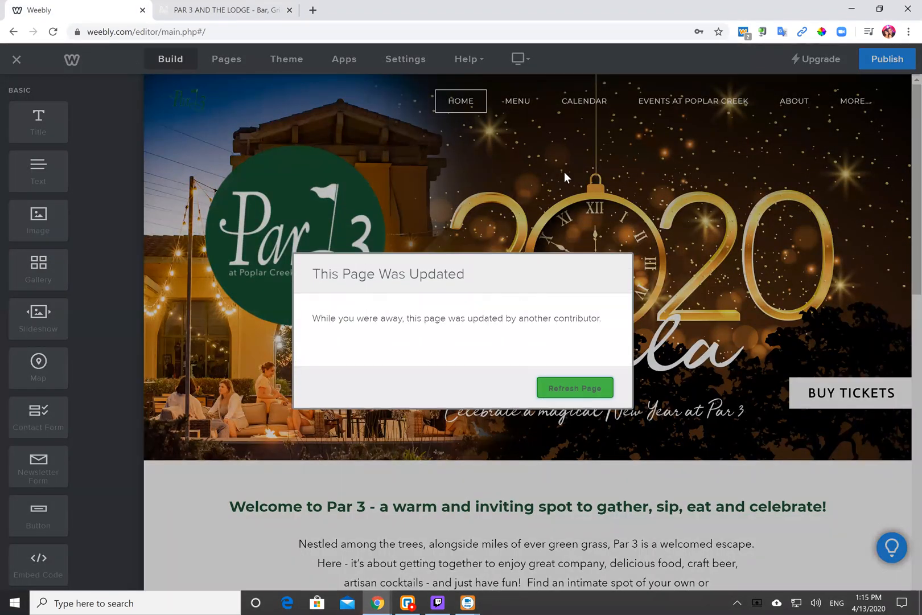
left_click(574, 388)
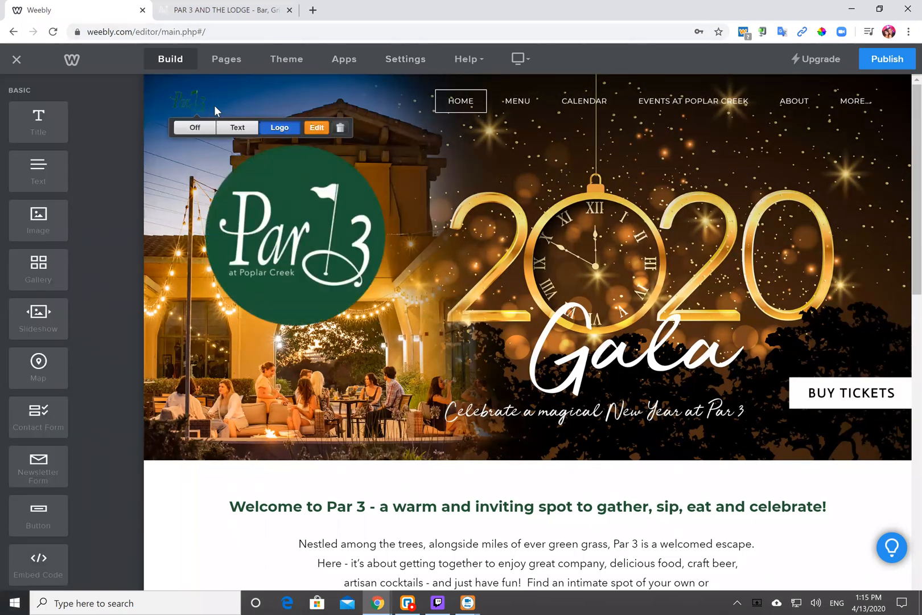
left_click(223, 63)
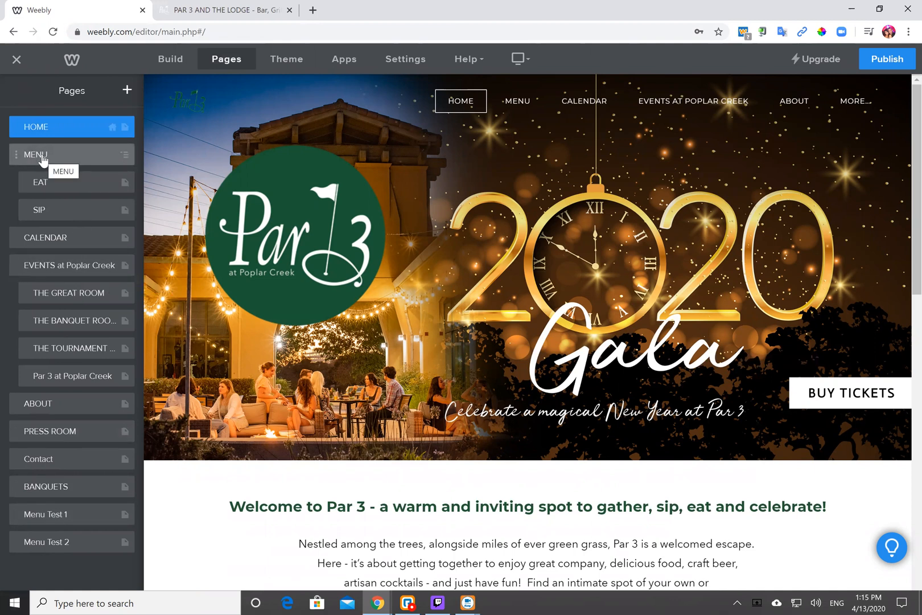
Check how MENU behaves on the published site, and examine the MENU page's settings in the editor
left_click(220, 12)
double_click(374, 71)
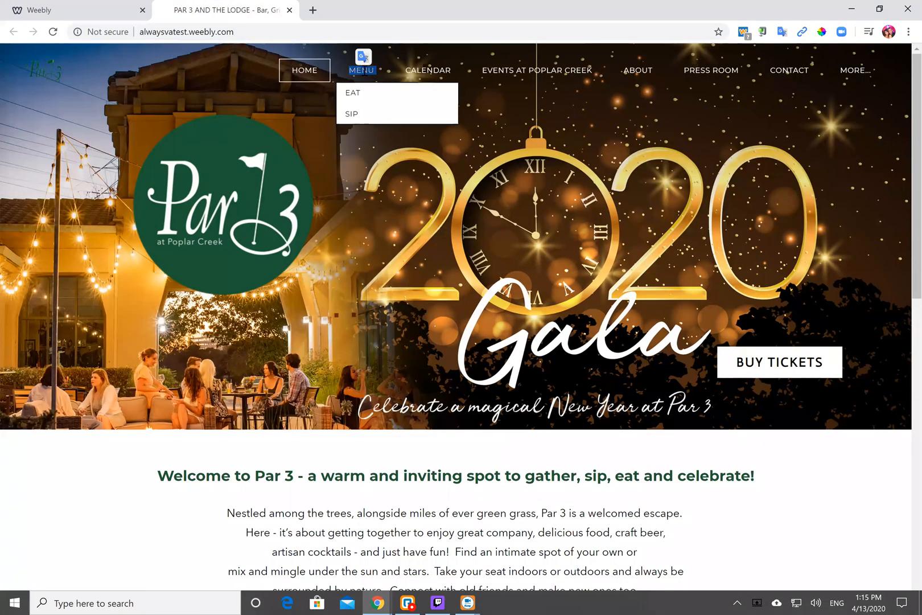
left_click(34, 10)
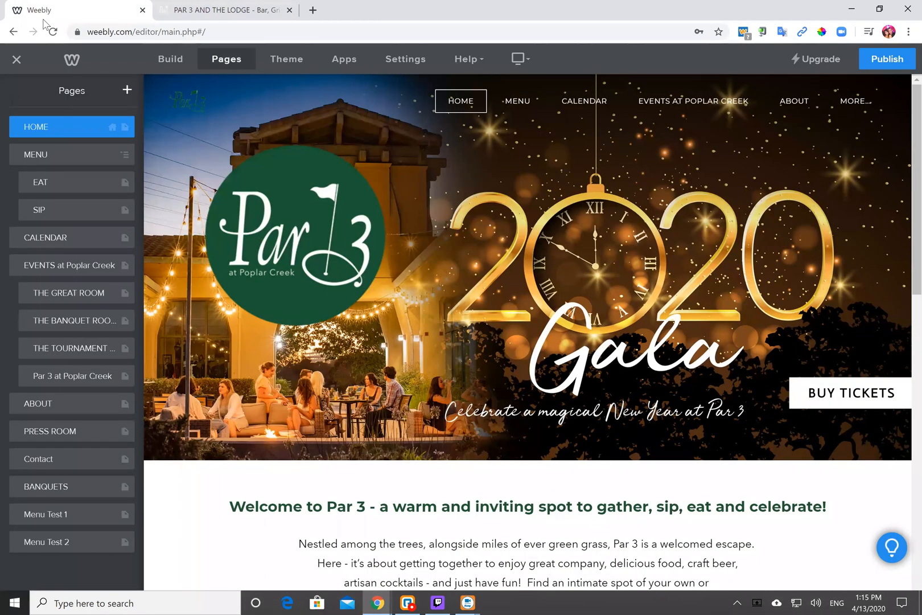
left_click(36, 155)
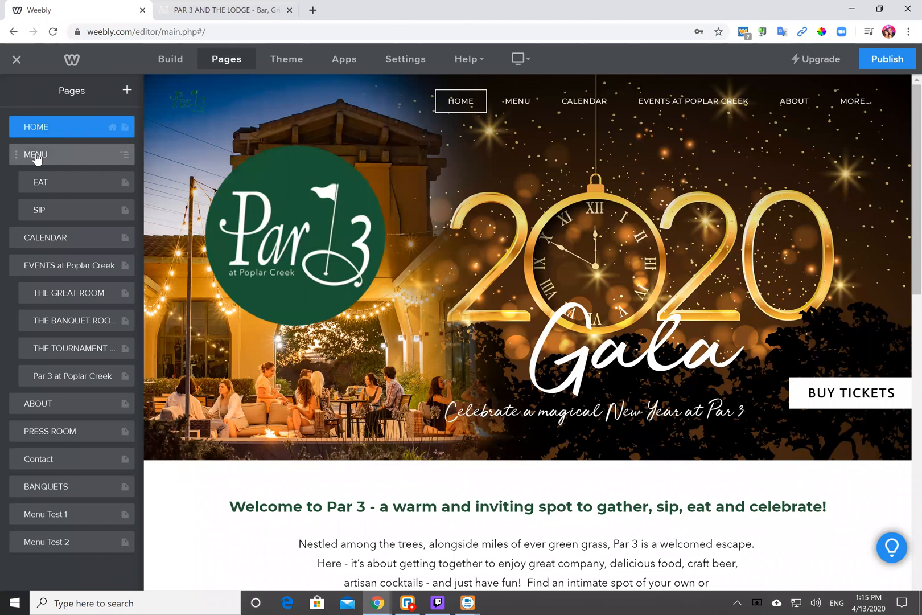
left_click(67, 154)
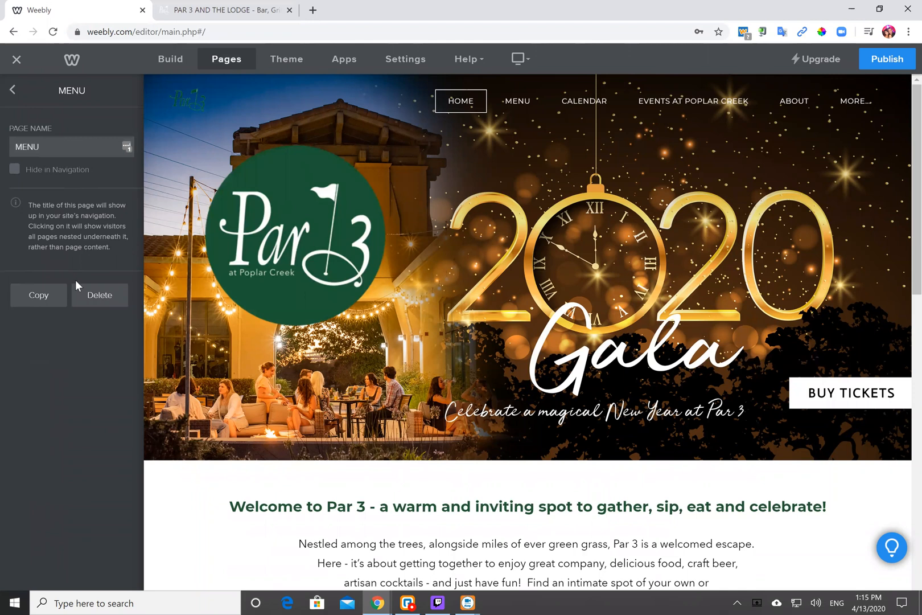
left_click(14, 92)
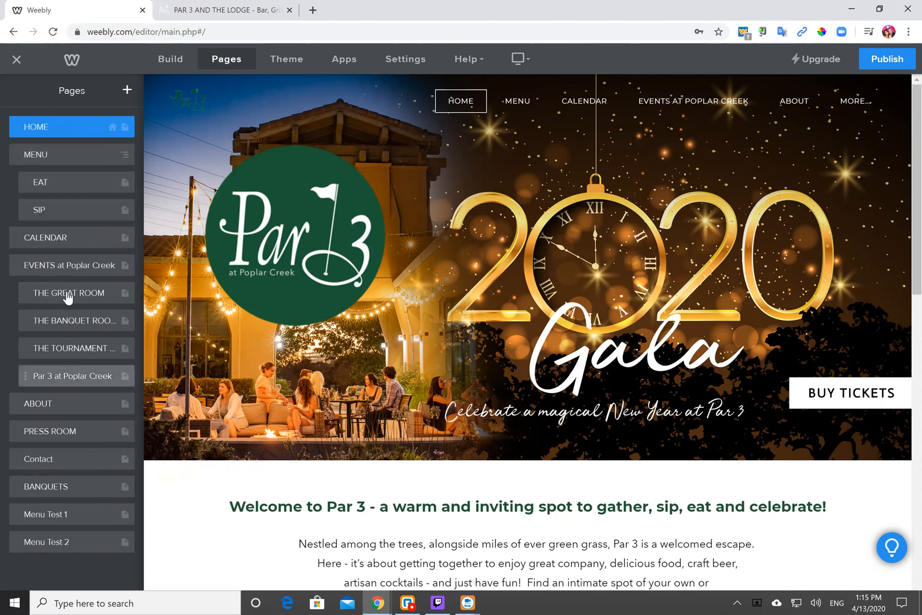
Add a non-clickable menu page named "Test Menu Category"
left_click(127, 93)
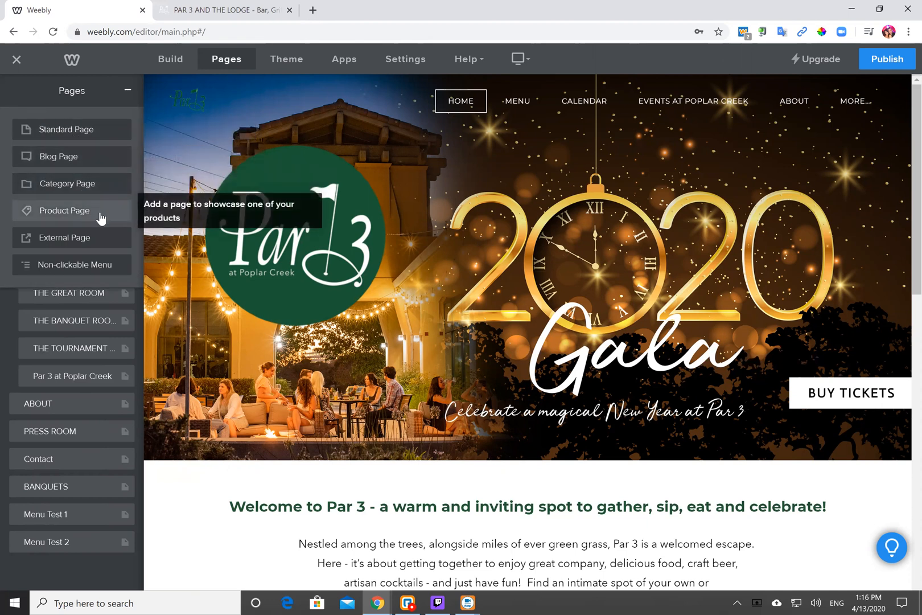
left_click(94, 268)
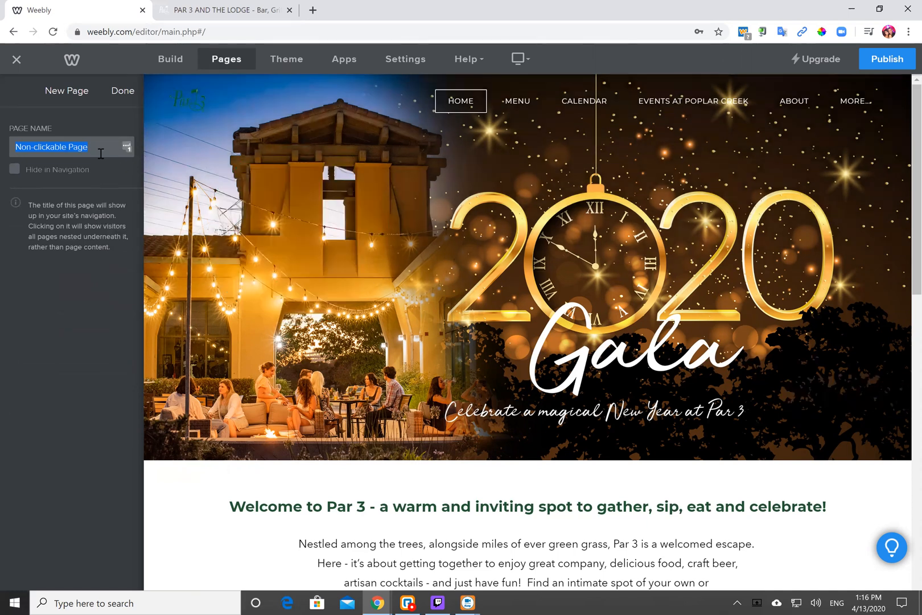
type("M")
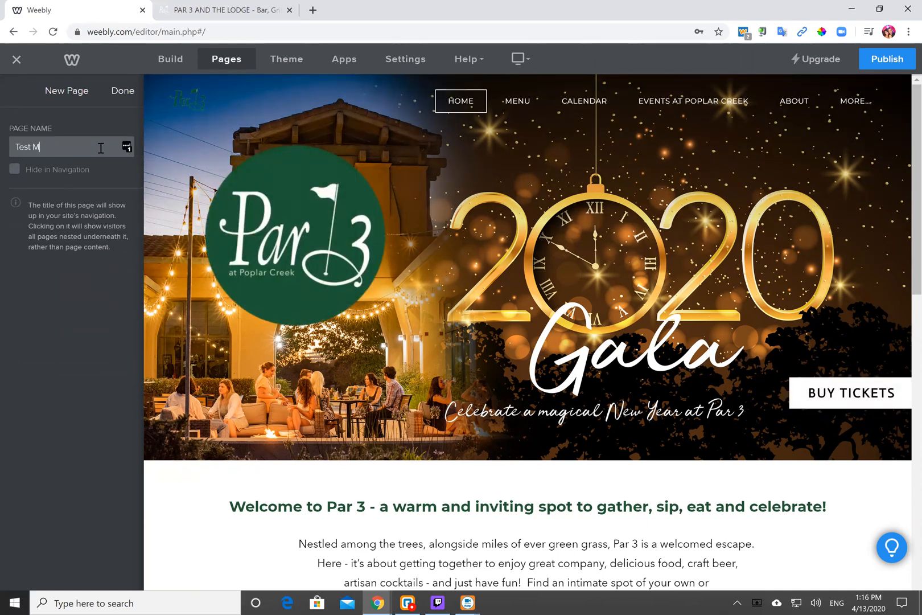
type("est Menu Category")
left_click(123, 92)
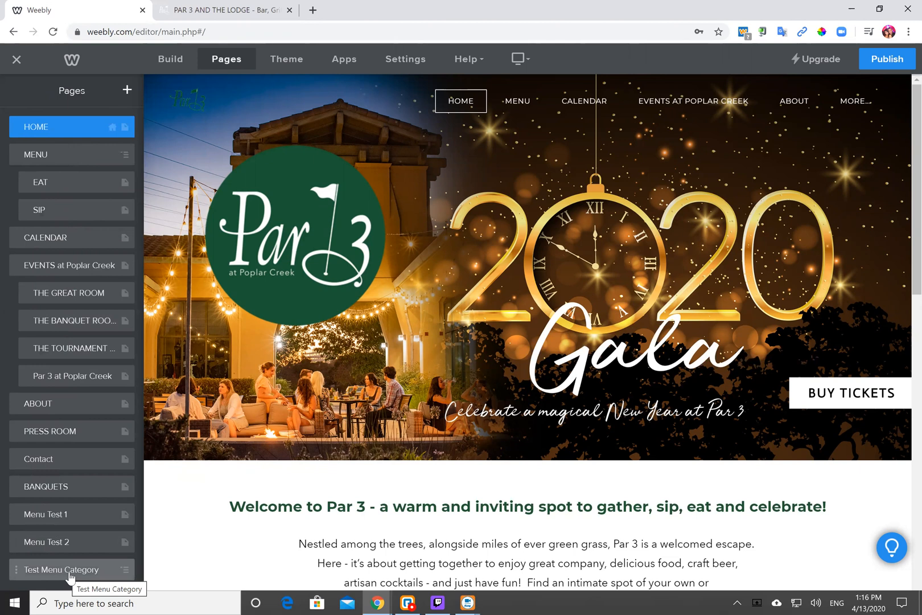
Move Test Menu Category directly below HOME in the page order and check the navigation preview
left_click_drag(69, 577, 66, 160)
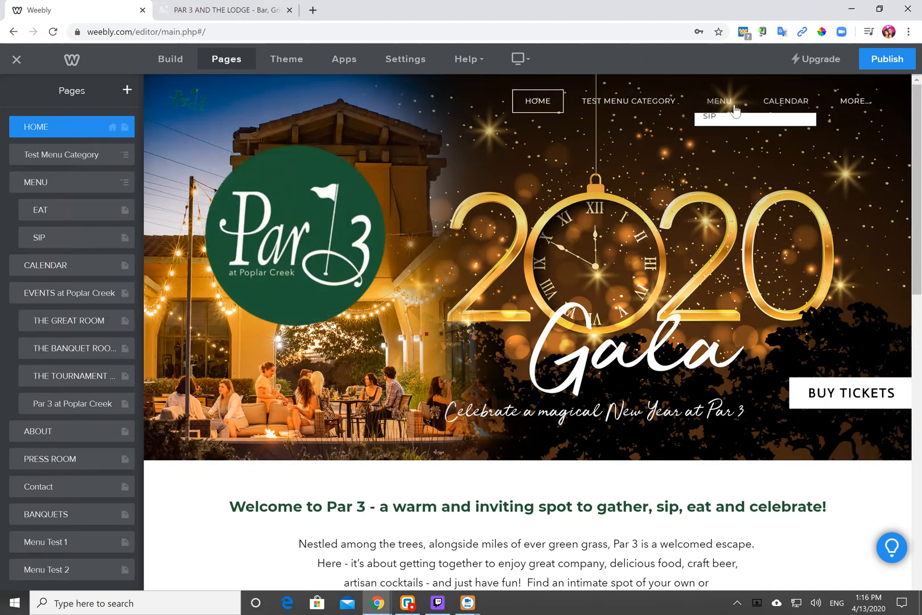
mouse_move(862, 106)
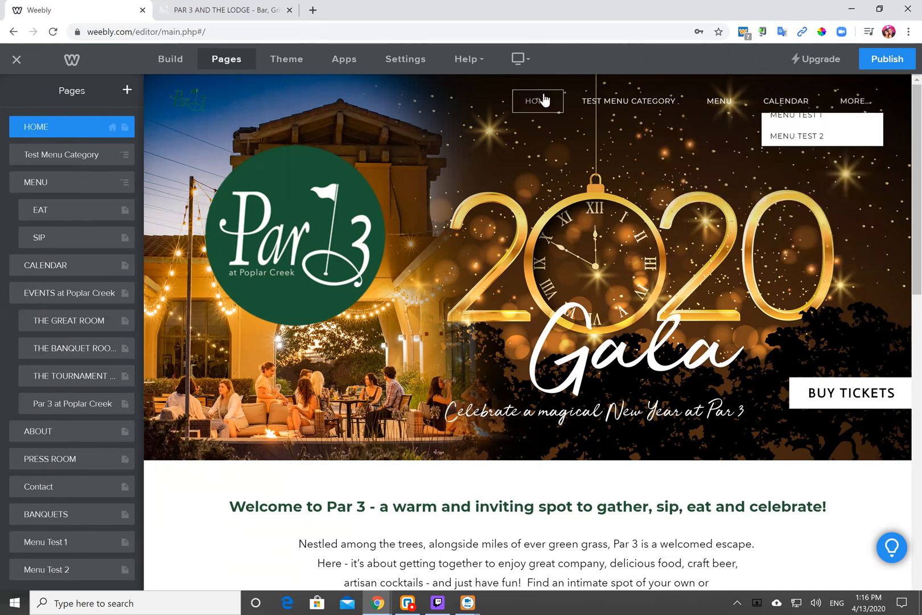
mouse_move(854, 108)
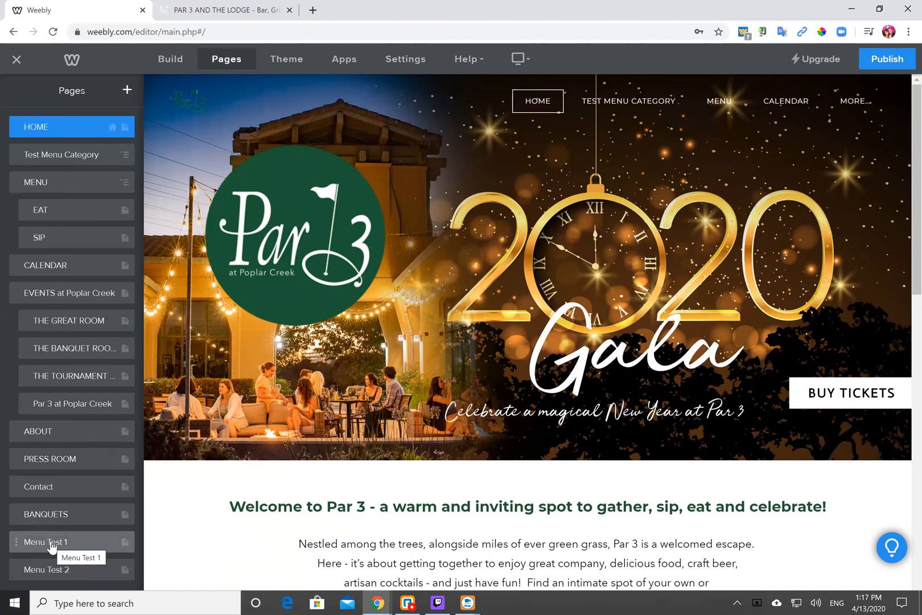
Nest Menu Test 1 and Menu Test 2 as subpages under Test Menu Category and check the navigation preview
left_click_drag(52, 547, 49, 187)
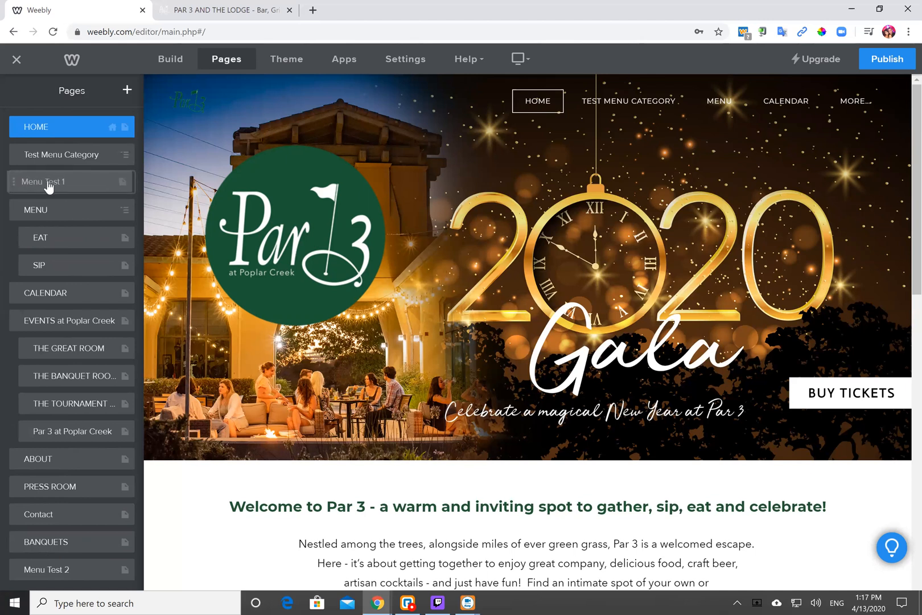
left_click_drag(49, 186, 65, 183)
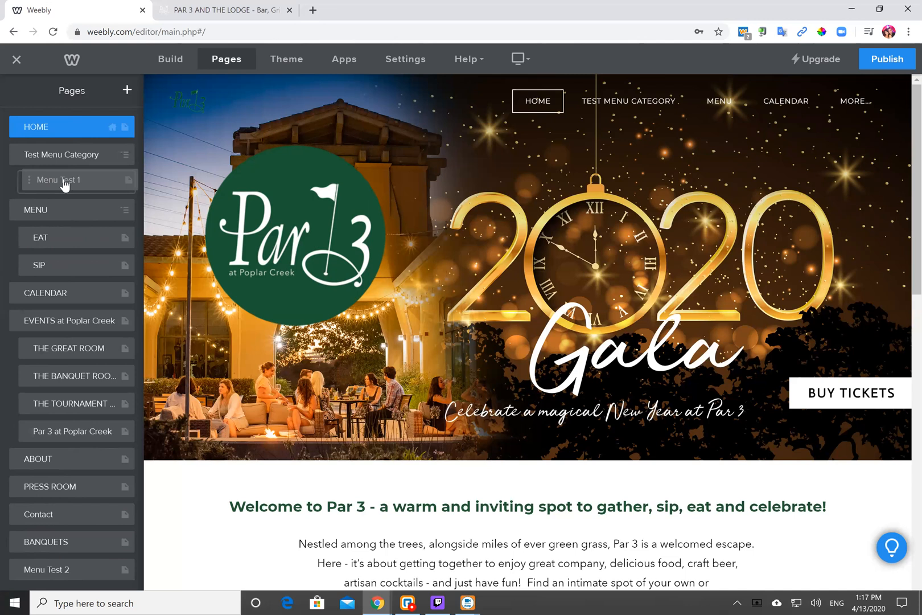
left_click_drag(65, 183, 63, 183)
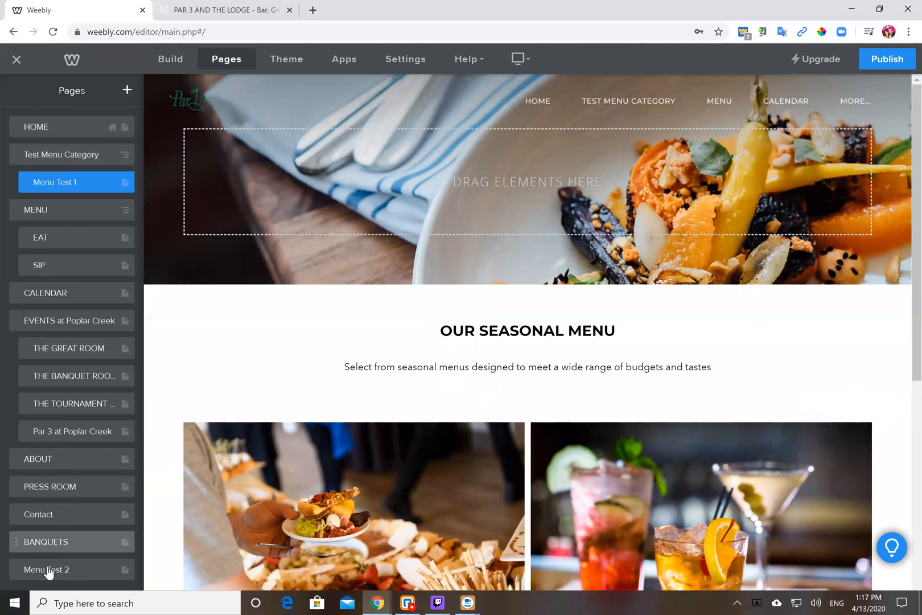
left_click_drag(49, 572, 61, 212)
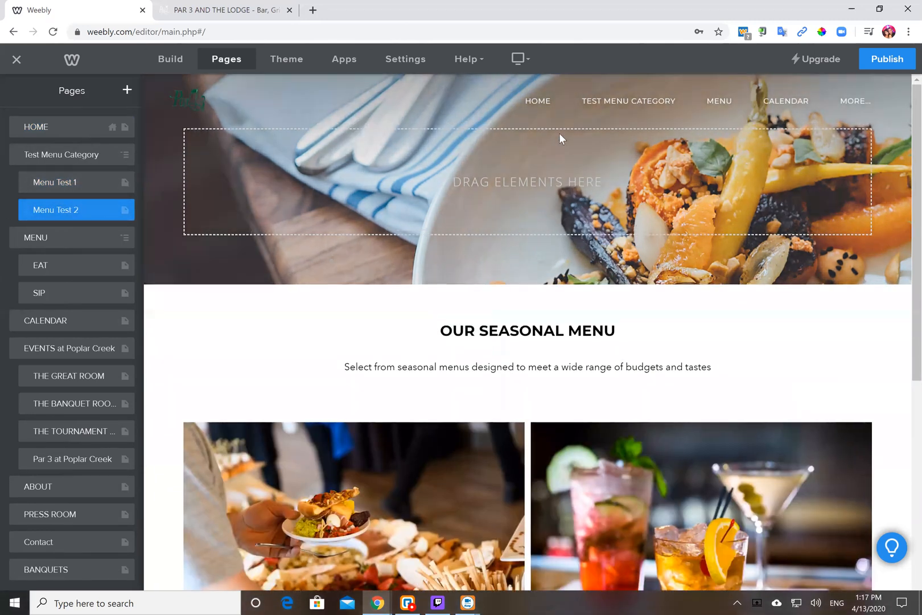
mouse_move(641, 108)
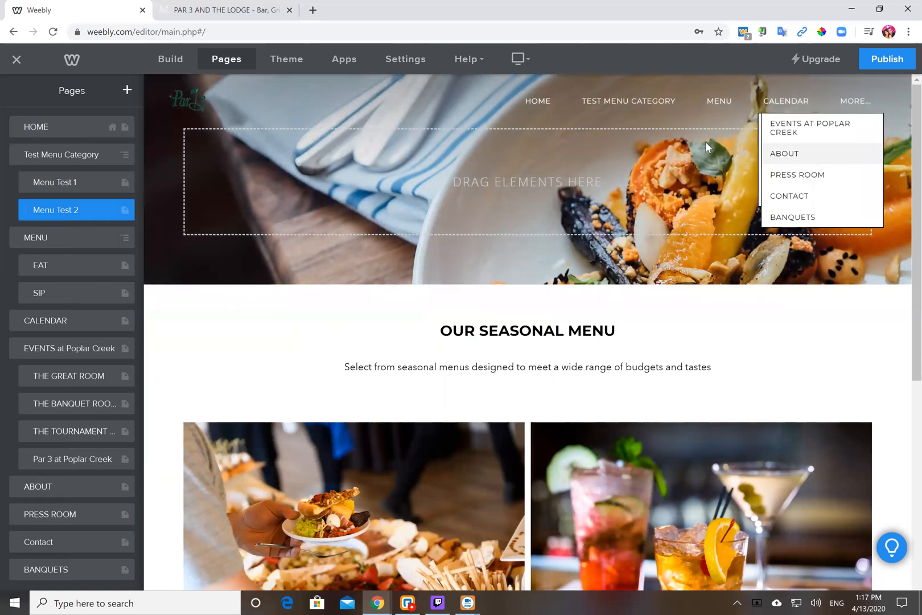
Move the ABOUT page directly below HOME, ahead of Test Menu Category, and check the navigation preview
left_click_drag(55, 491, 53, 158)
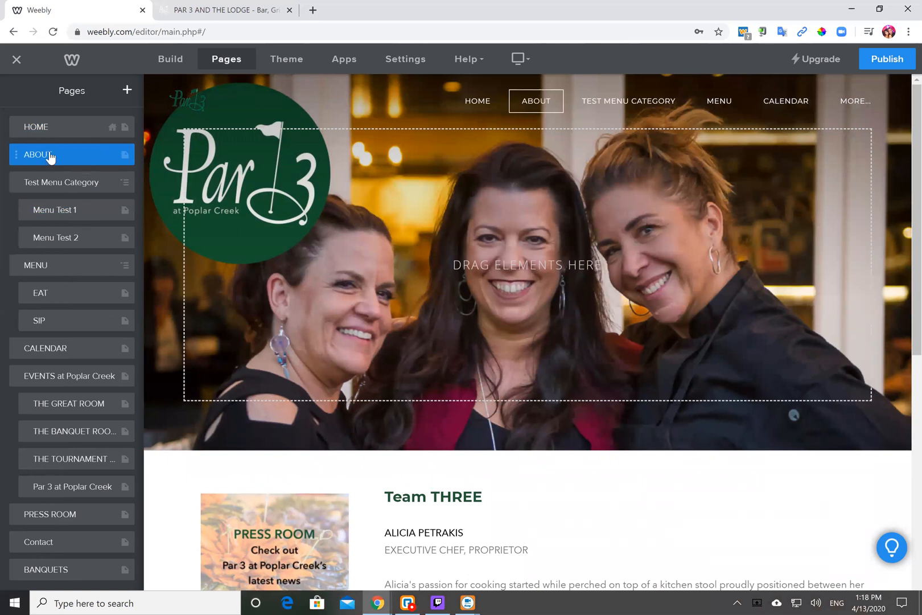
left_click_drag(60, 192, 51, 152)
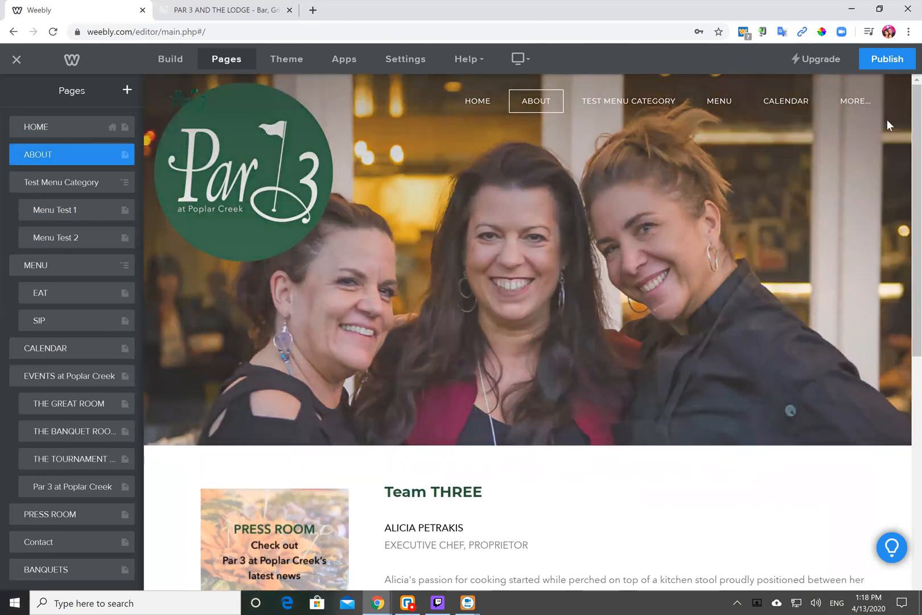
mouse_move(850, 105)
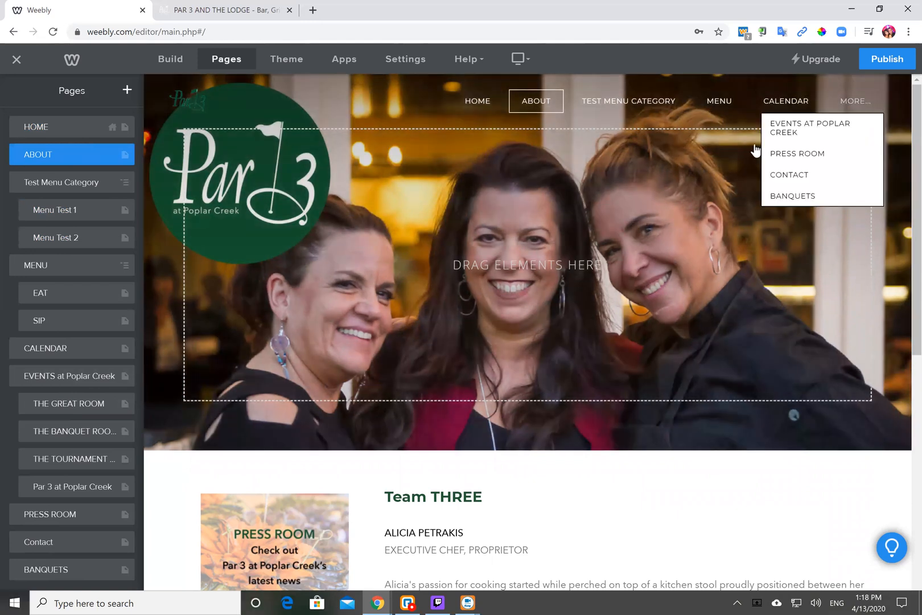
Nest the EVENTS at Poplar Creek page, with its room subpages, under CALENDAR
left_click(36, 378)
left_click_drag(36, 379, 55, 375)
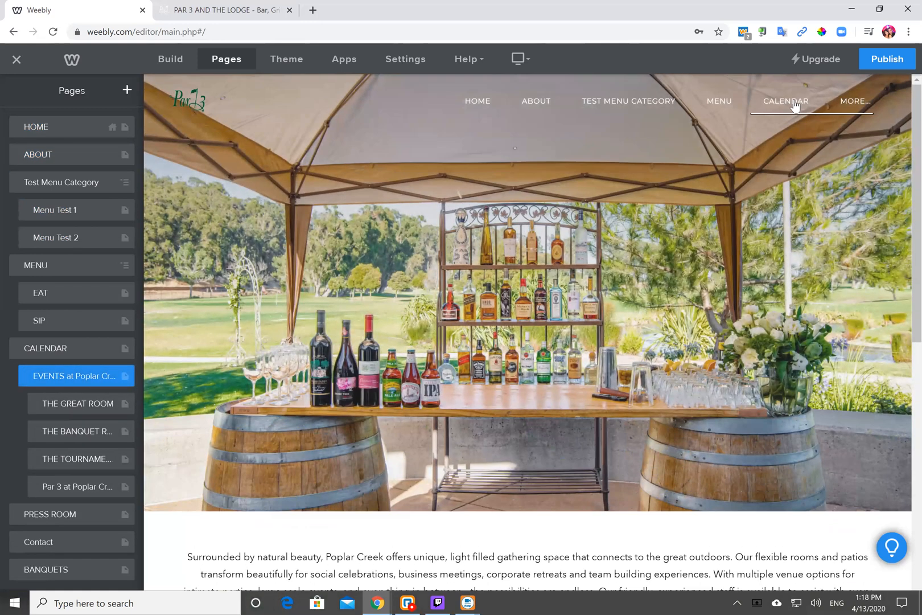
mouse_move(856, 105)
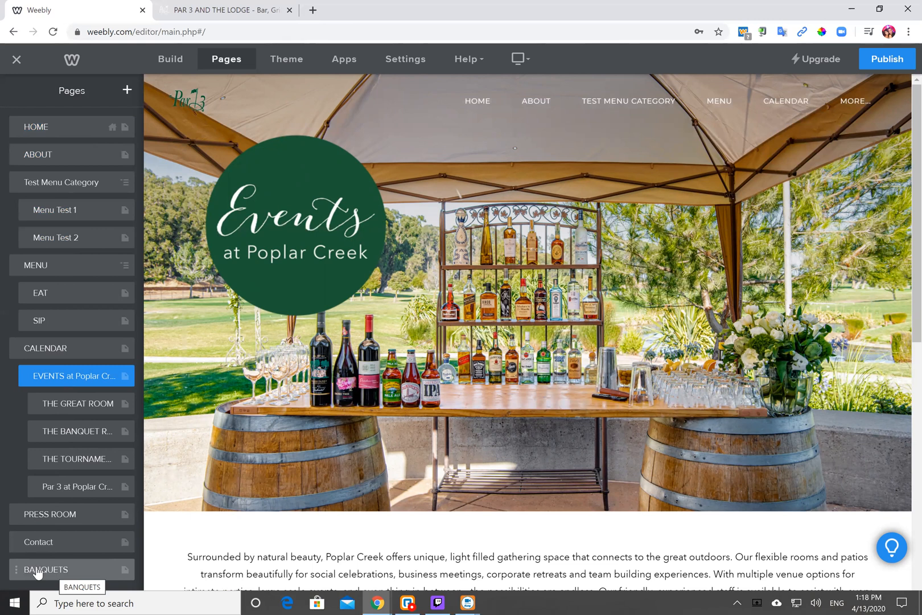
Nest the BANQUETS page beneath Par 3 at Poplar Creek and check the submenus under CALENDAR
left_click_drag(37, 572, 54, 515)
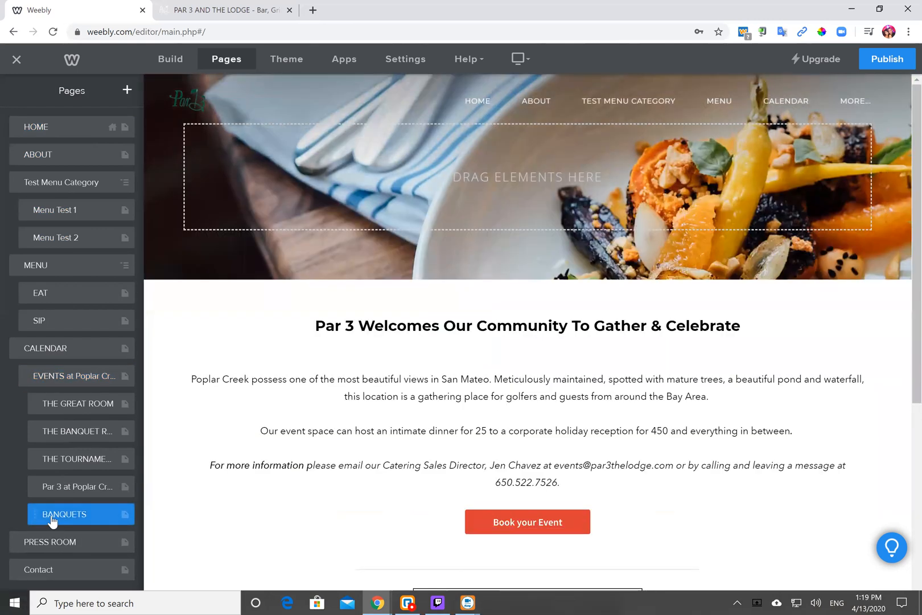
left_click_drag(53, 516, 73, 516)
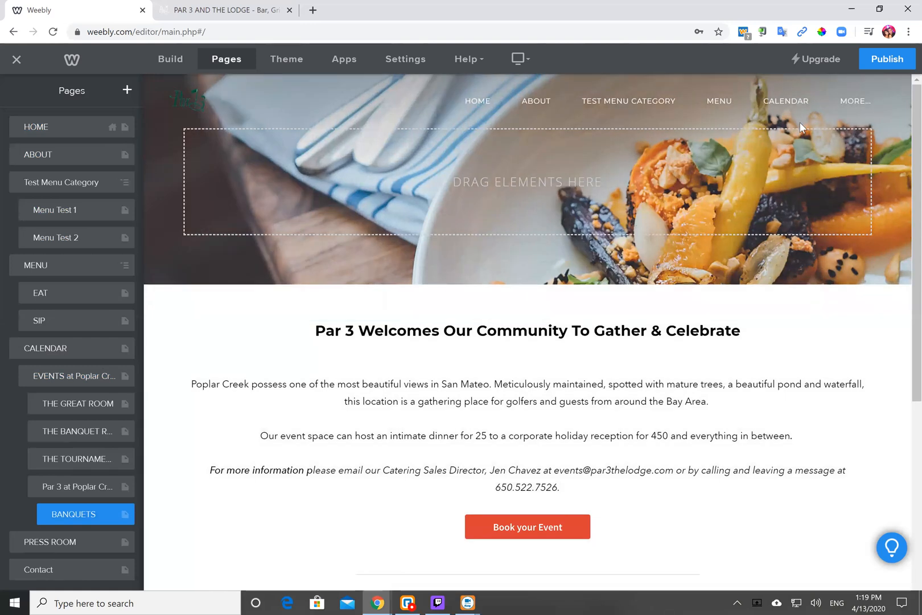
mouse_move(789, 106)
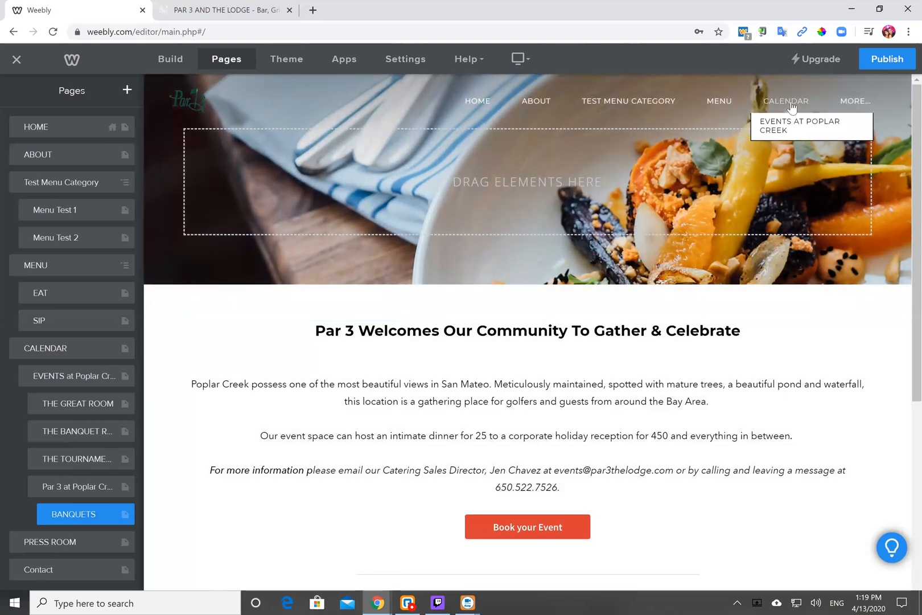
mouse_move(785, 140)
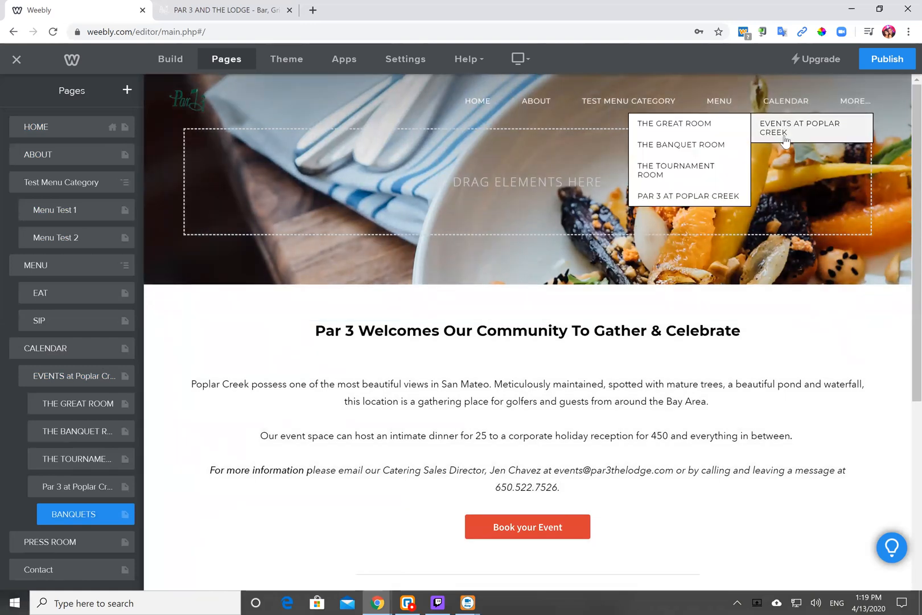
mouse_move(705, 199)
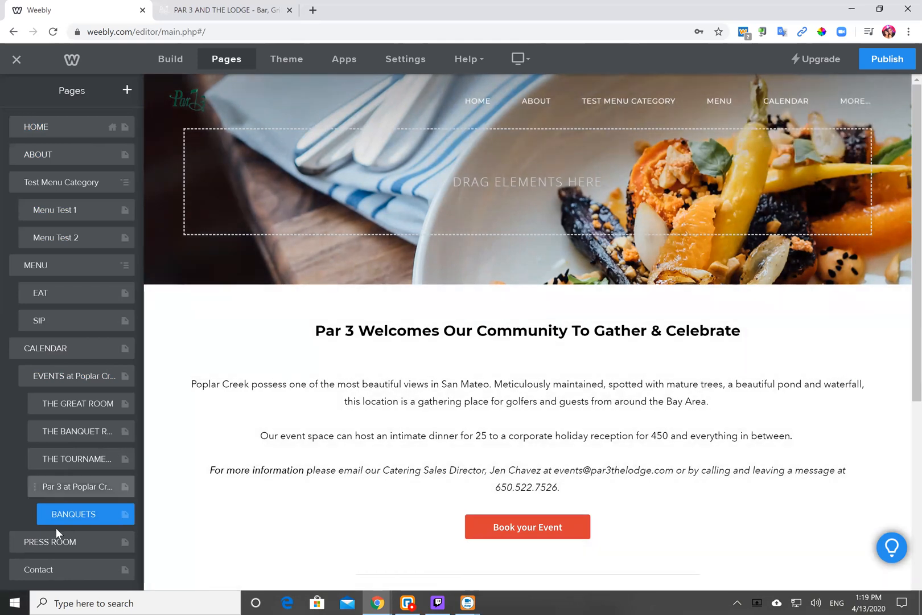
Move BANQUETS out one level and nest PRESS ROOM so both are direct subpages of EVENTS at Poplar Creek
left_click_drag(84, 533, 66, 516)
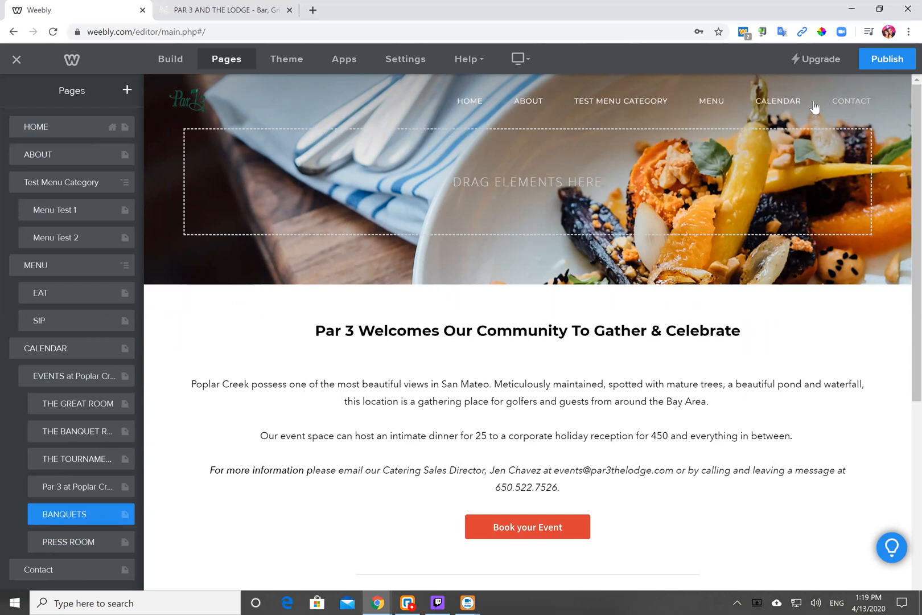
Publish the site and reload the live alwaysvatest.weebly.com page
left_click(885, 58)
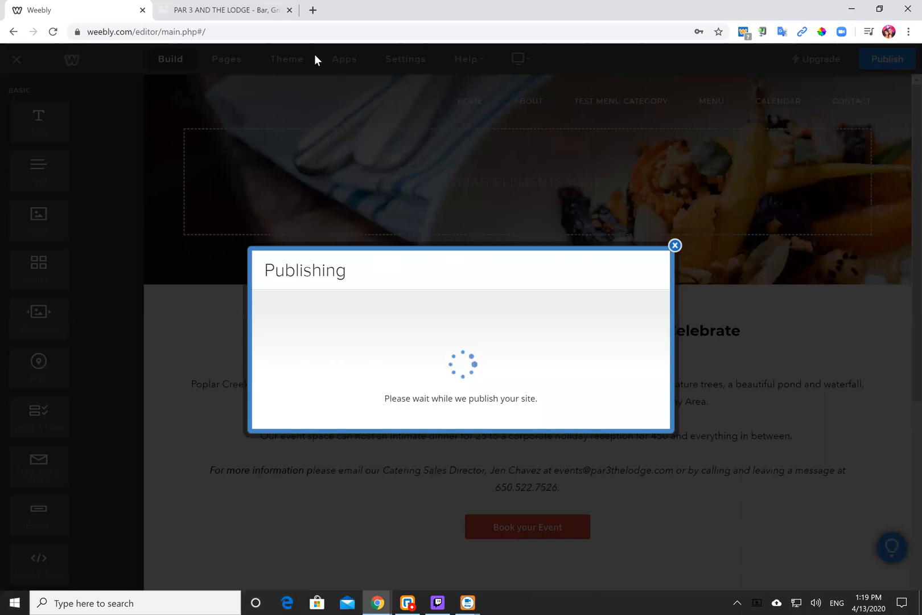
left_click(229, 15)
left_click(54, 33)
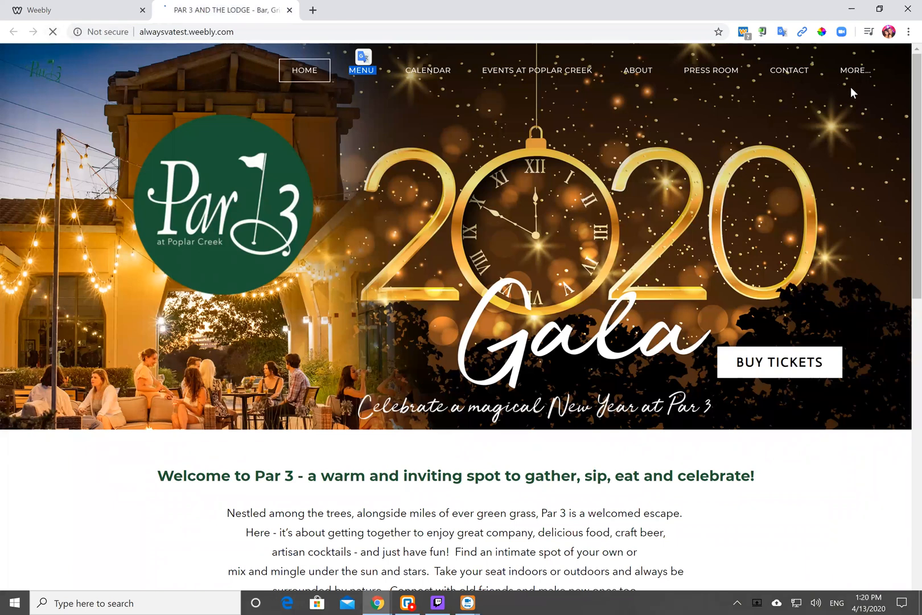